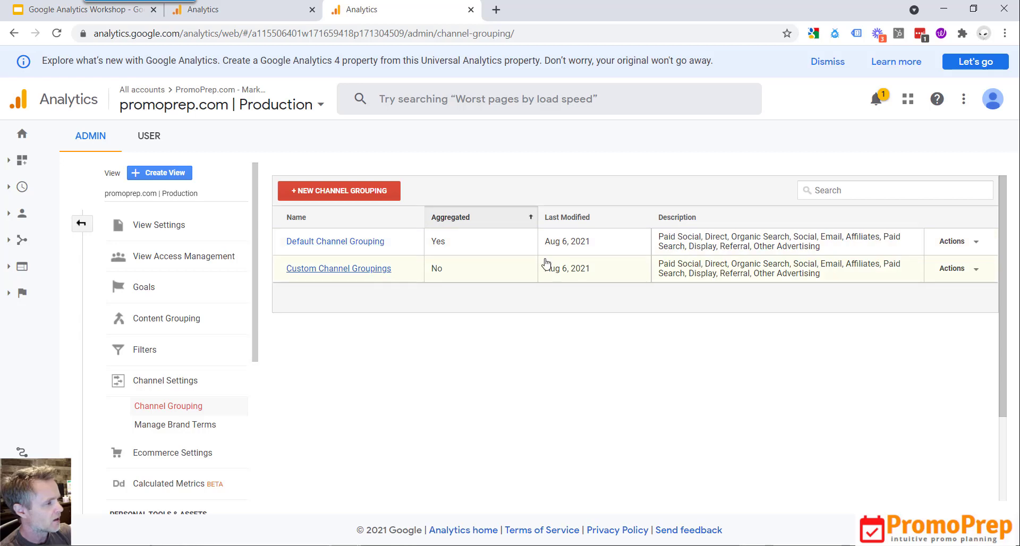
Open the Paid Social channel definition in the Default Channel Grouping and view the dimensions available for its first rule.
left_click(363, 243)
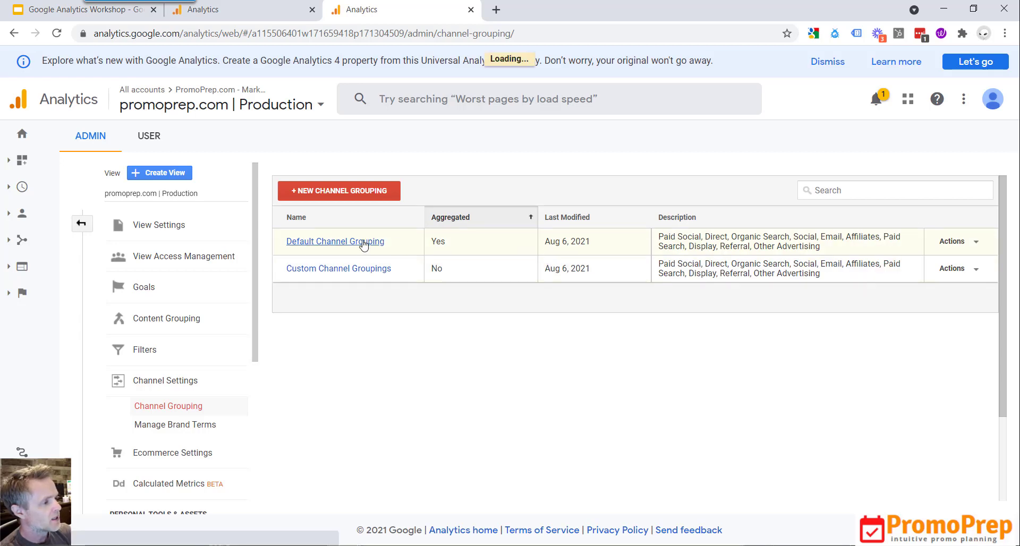
scroll(500, 386, "down", 2)
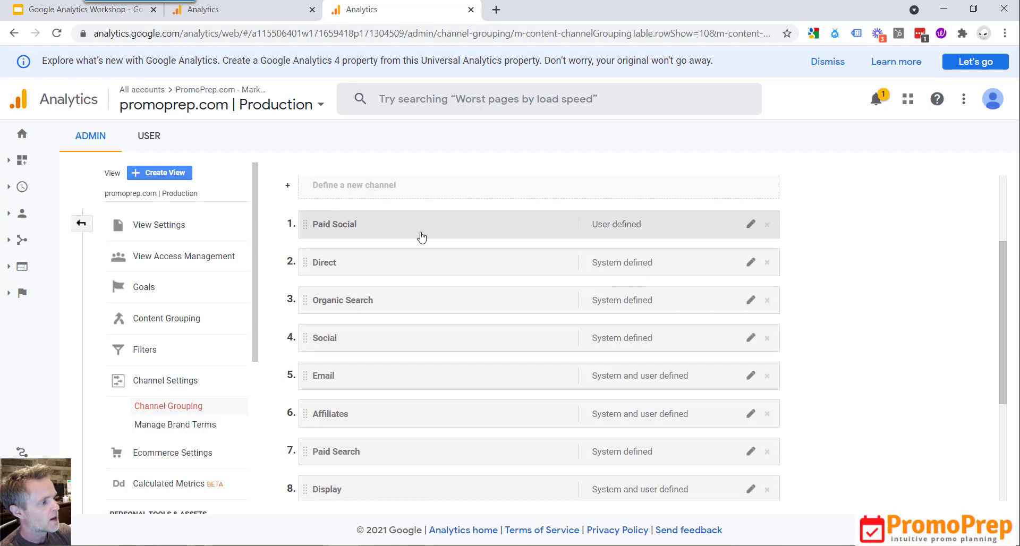
left_click(750, 225)
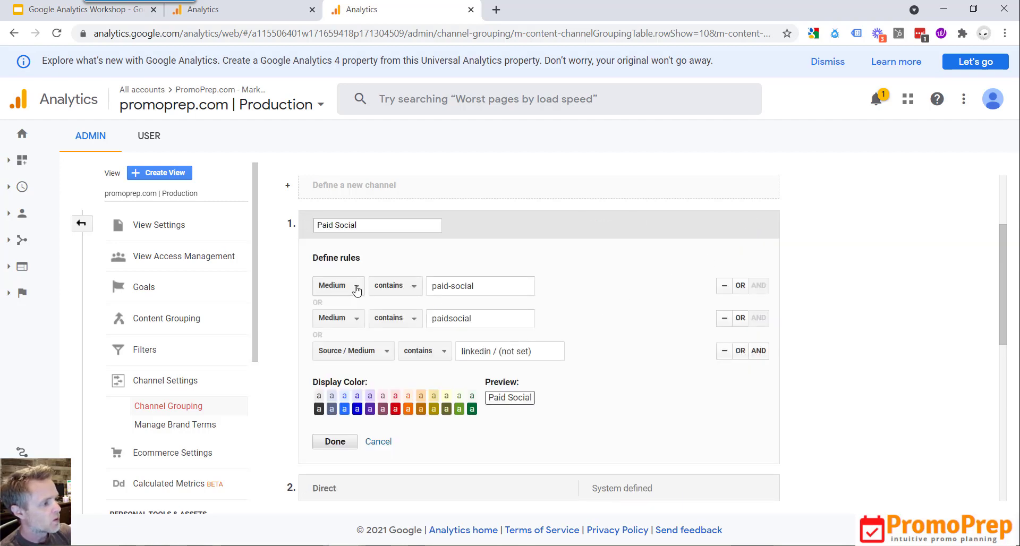
left_click(341, 292)
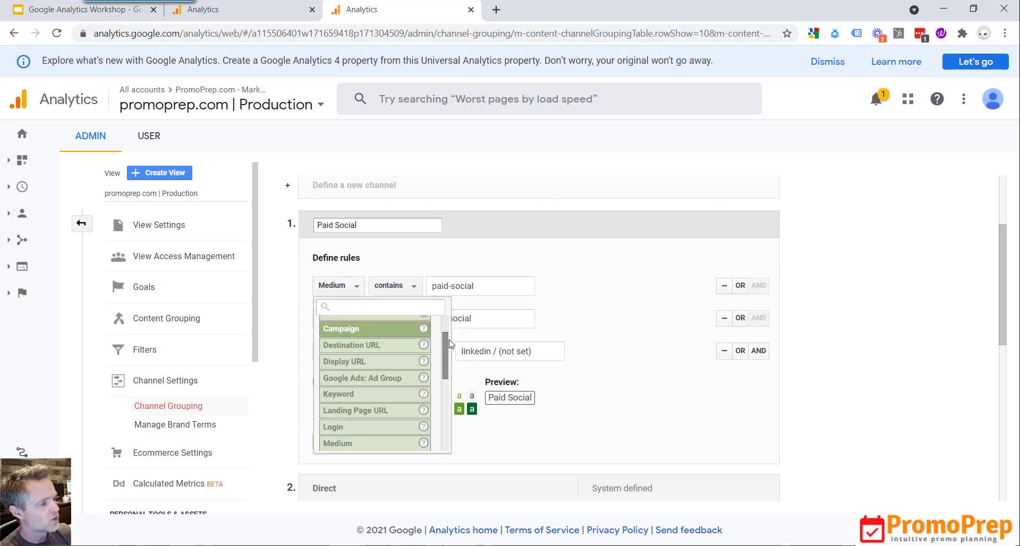
mouse_move(448, 345)
left_mouse_down()
mouse_move(451, 403)
mouse_move(452, 324)
mouse_move(446, 367)
mouse_move(446, 343)
left_mouse_up()
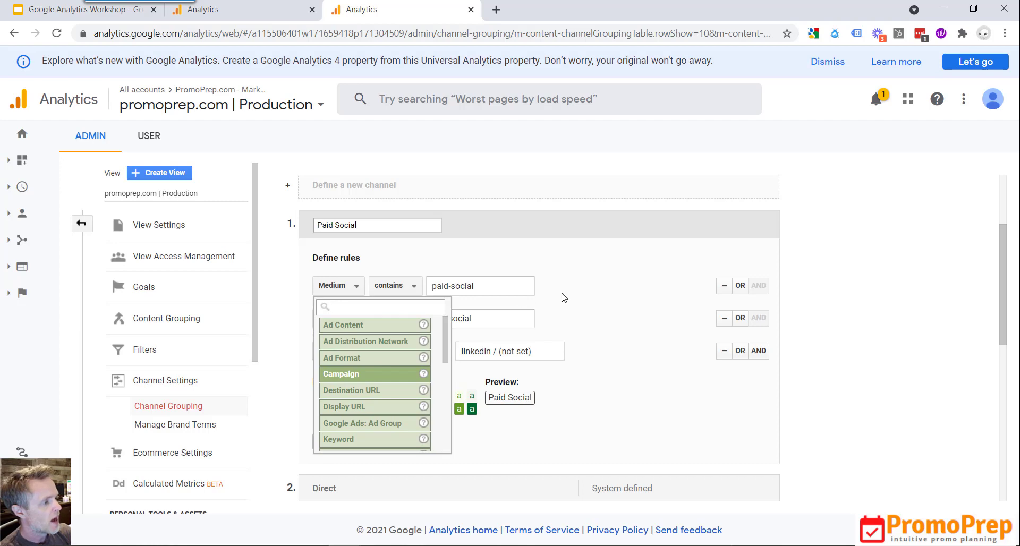
left_click(505, 286)
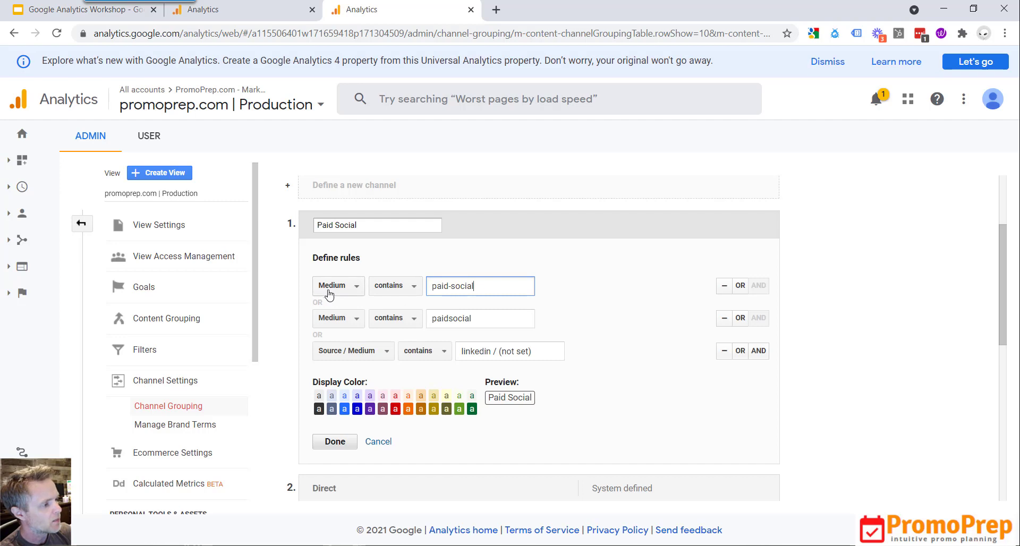
Examine the values of the three Paid Social rules and the OR conditions joining them, and close the definition without changes.
triple_click(484, 287)
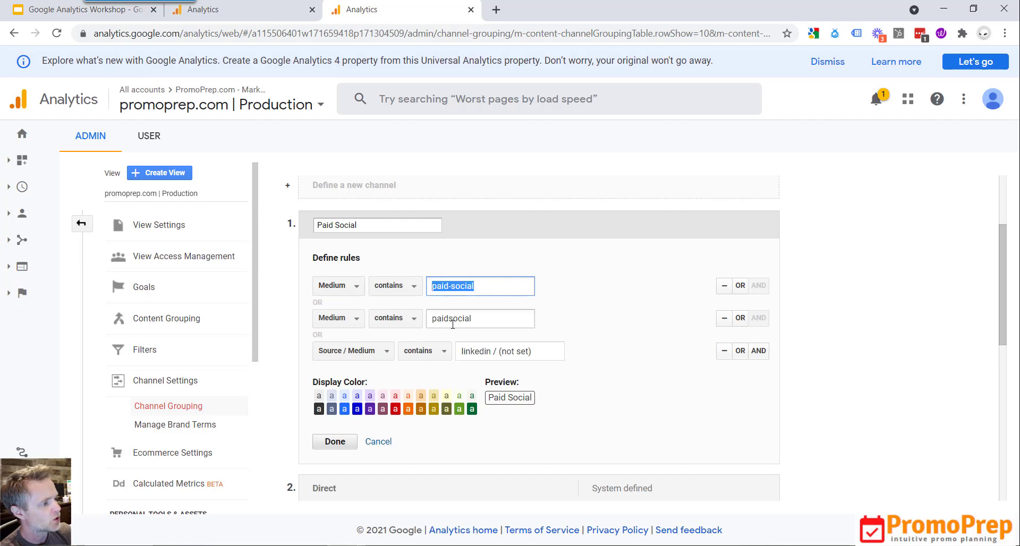
left_click_drag(473, 318, 431, 321)
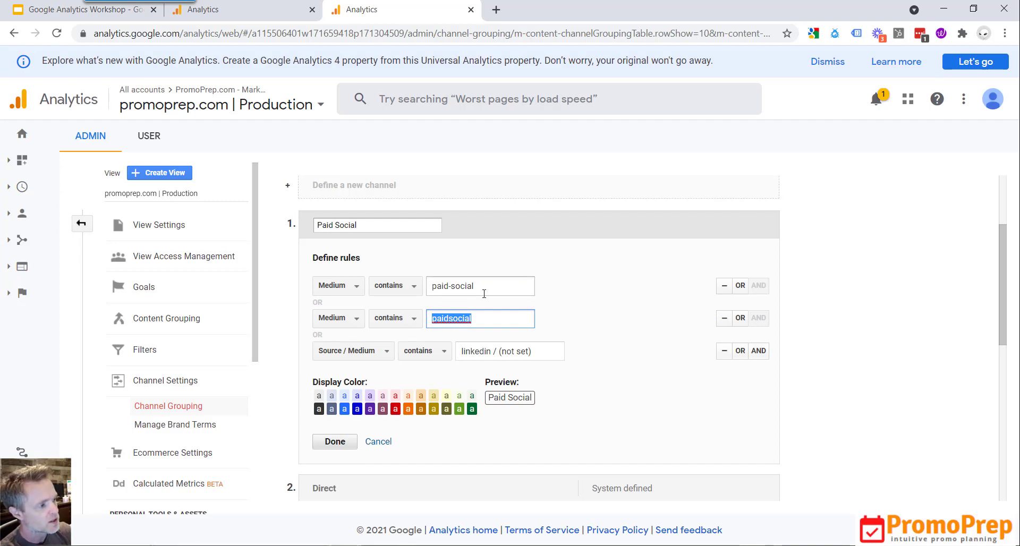
double_click(314, 303)
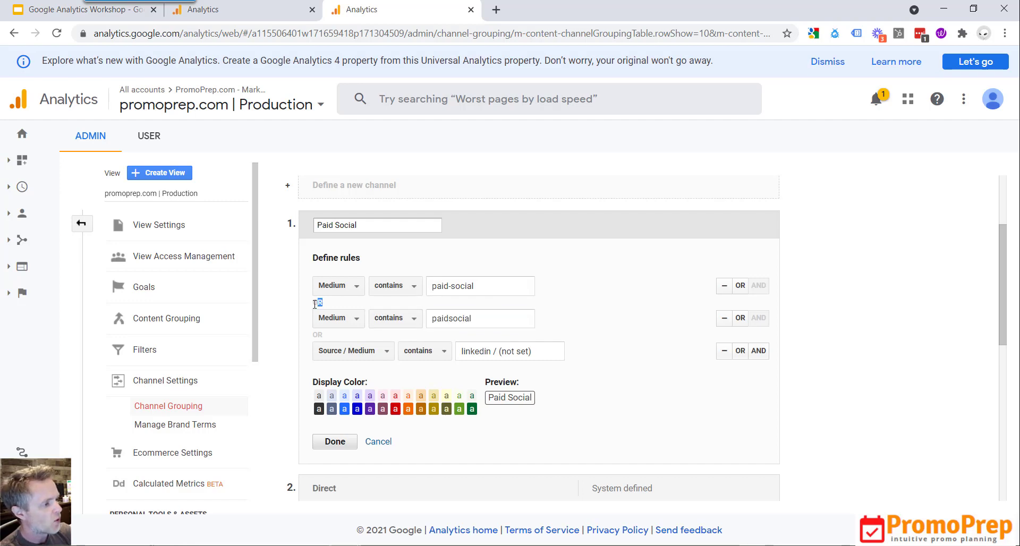
left_click_drag(323, 336, 318, 333)
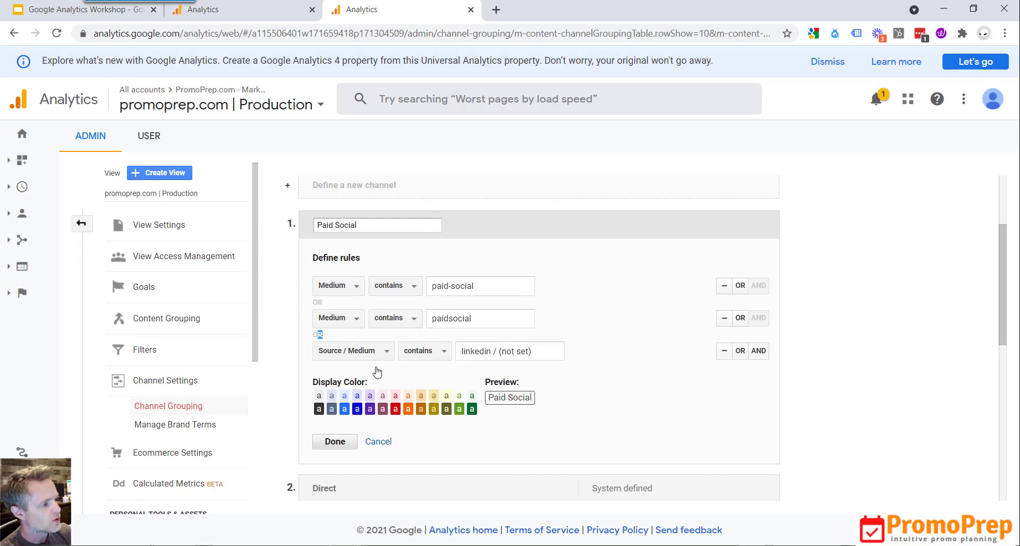
left_click_drag(499, 291, 405, 295)
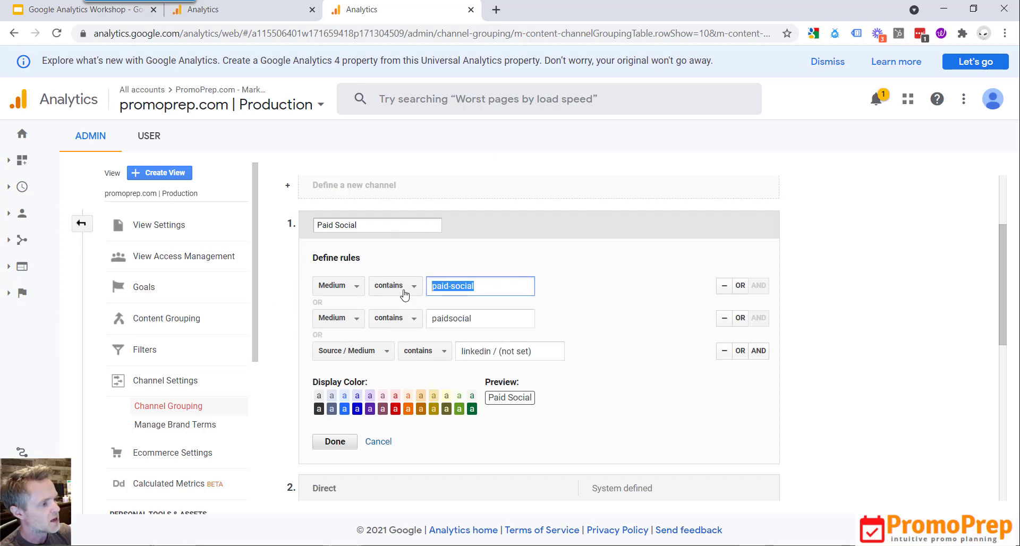
left_click_drag(482, 319, 414, 320)
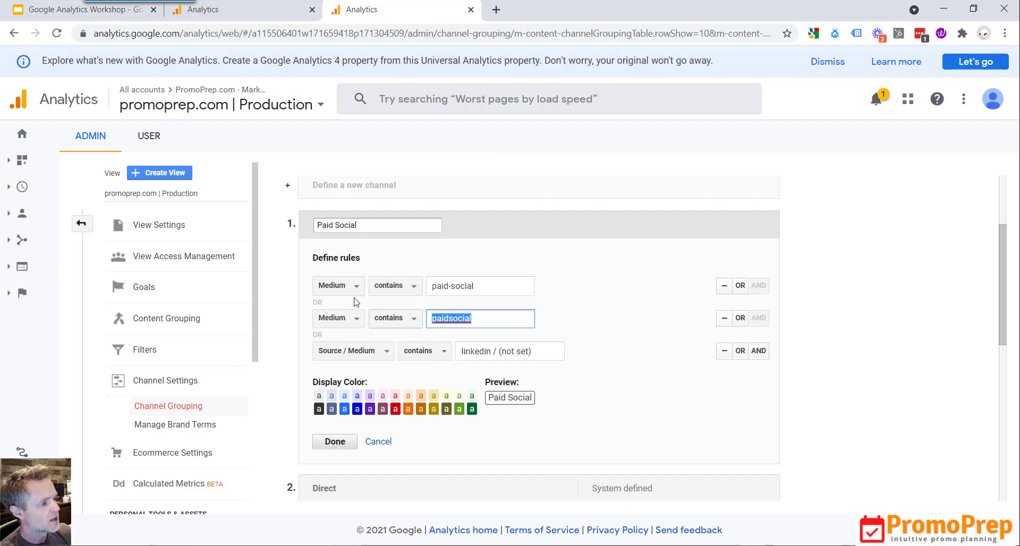
left_click(522, 287)
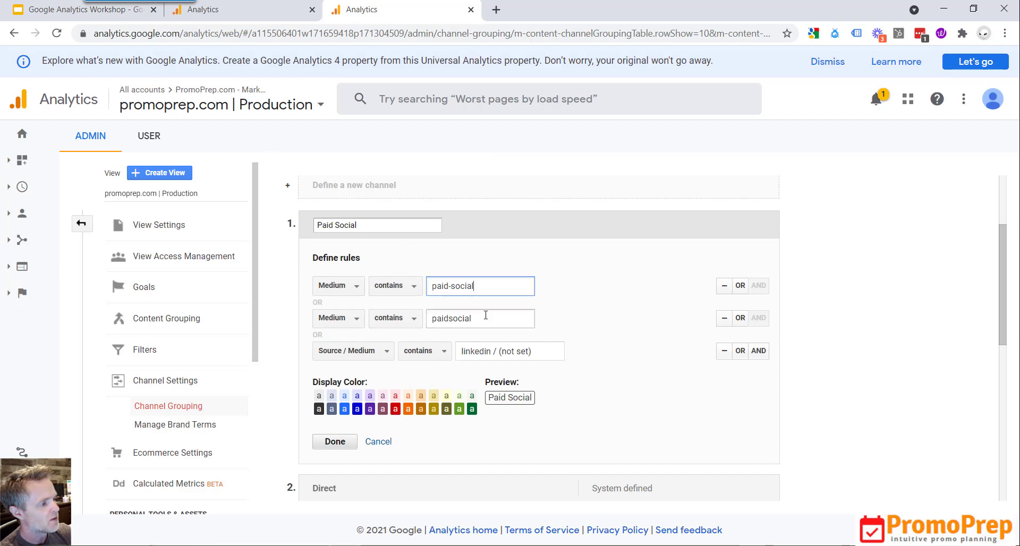
left_click_drag(537, 354, 419, 355)
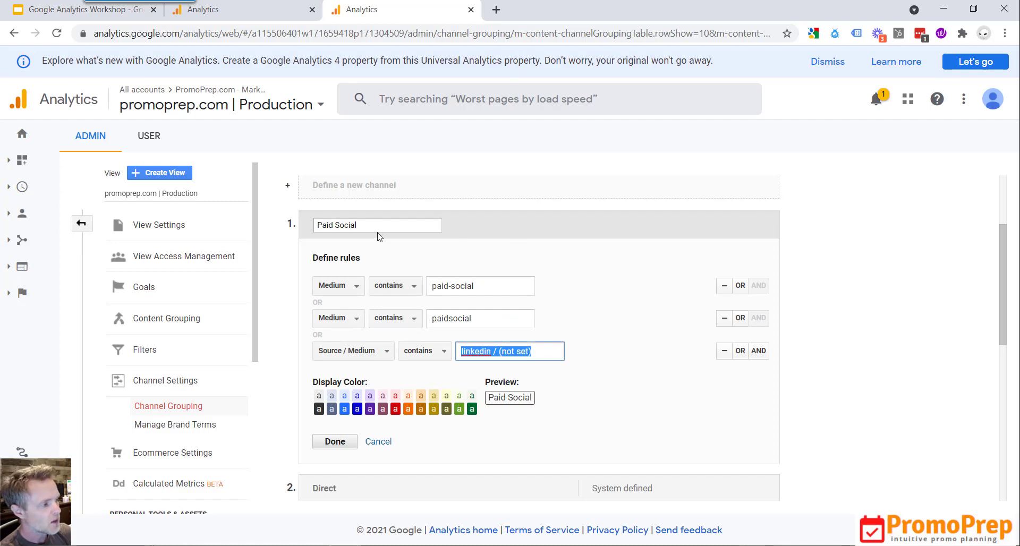
left_click(376, 443)
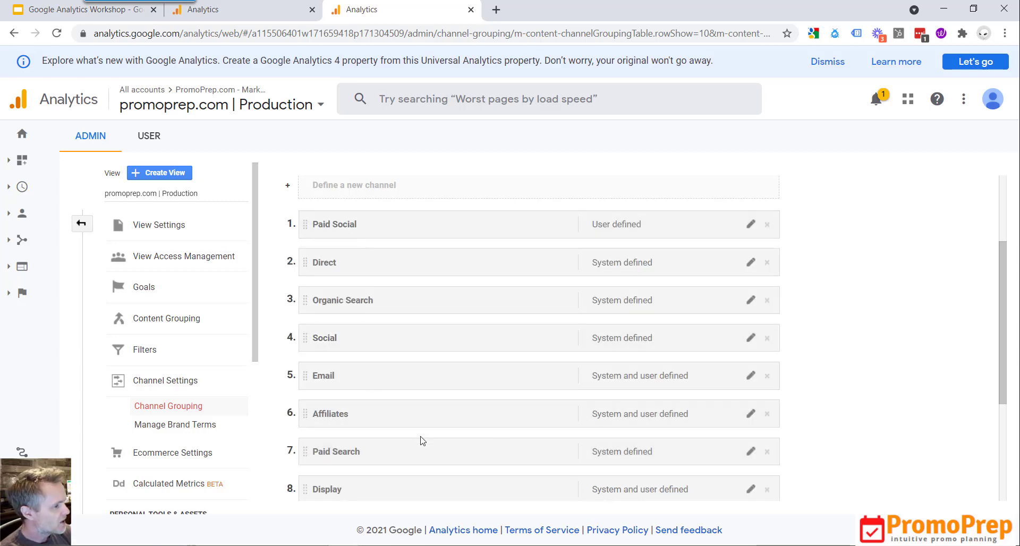
Open the Display channel definition, review its Medium contains rule, and close it without changes.
scroll(393, 445, "down", 1)
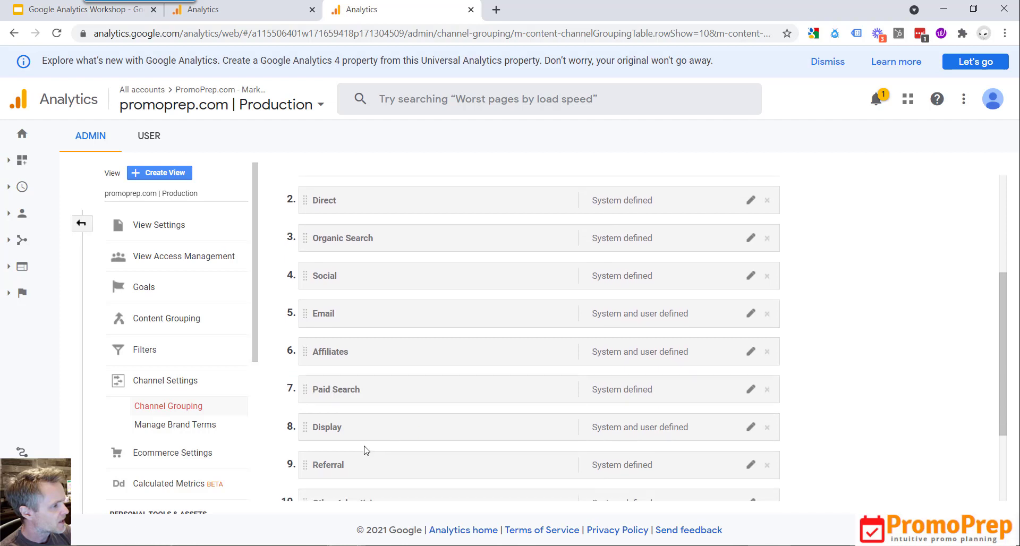
left_click(749, 426)
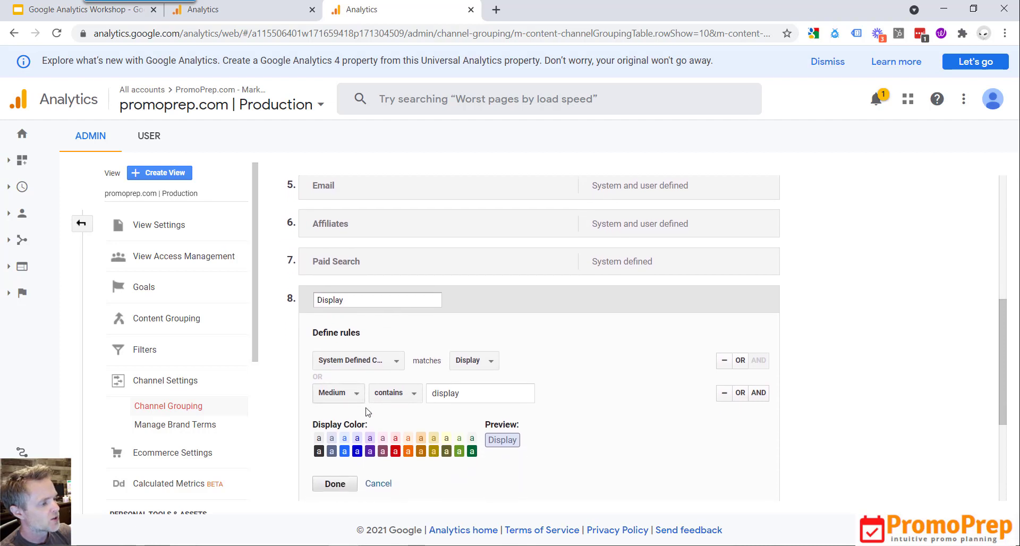
left_click(469, 386)
double_click(469, 386)
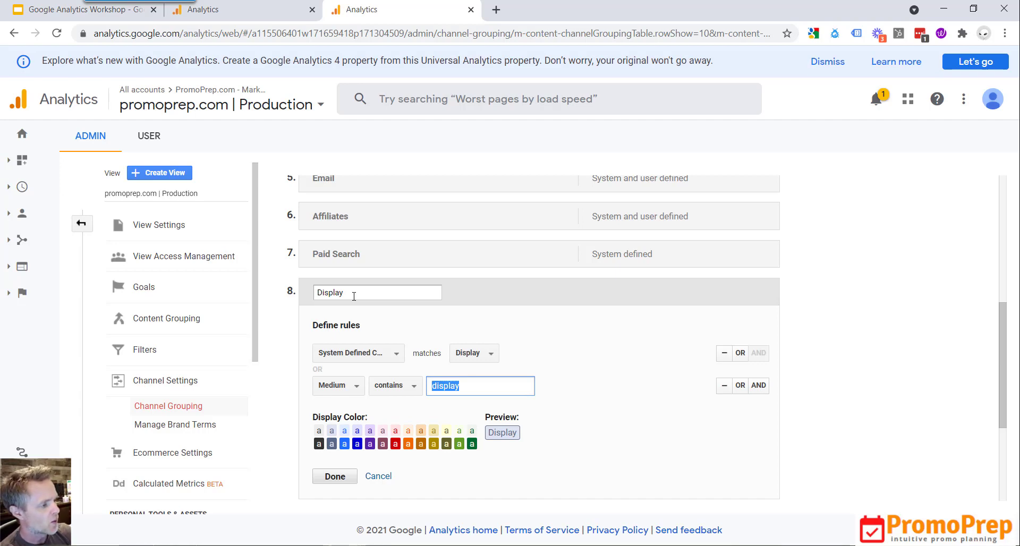
left_click(379, 476)
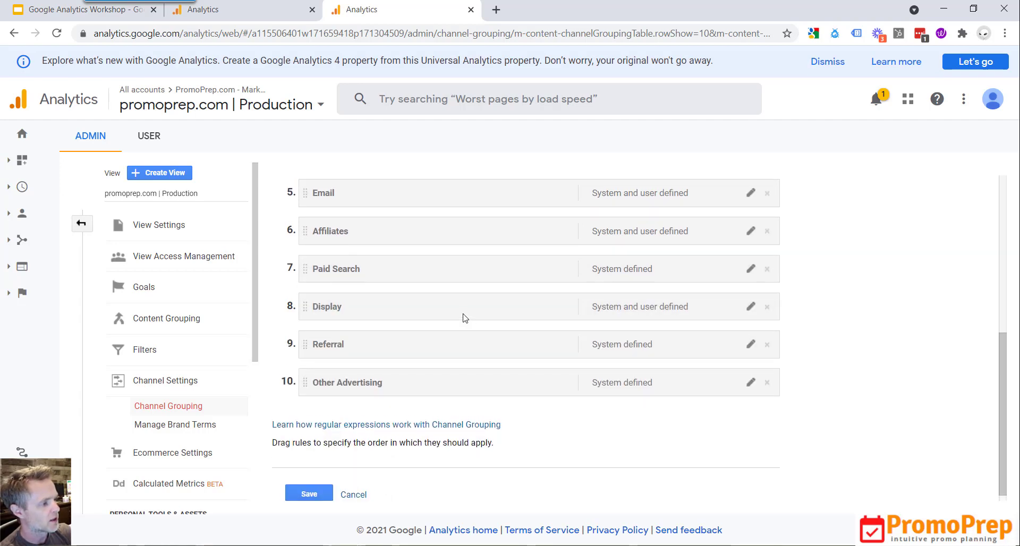
Try moving Paid Social below Social in the channel order, return it to first place, and leave the grouping without saving.
scroll(464, 318, "up", 1)
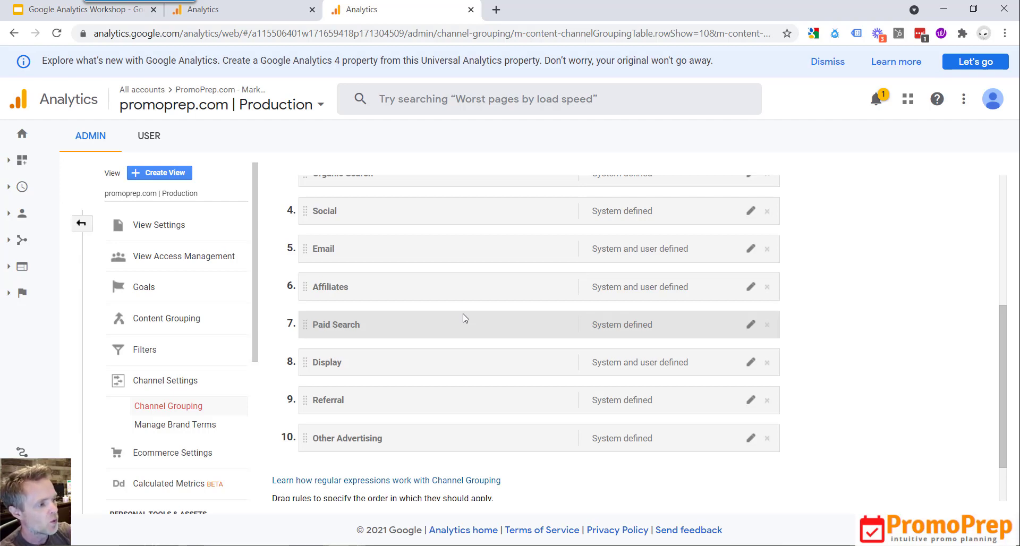
scroll(463, 318, "up", 2)
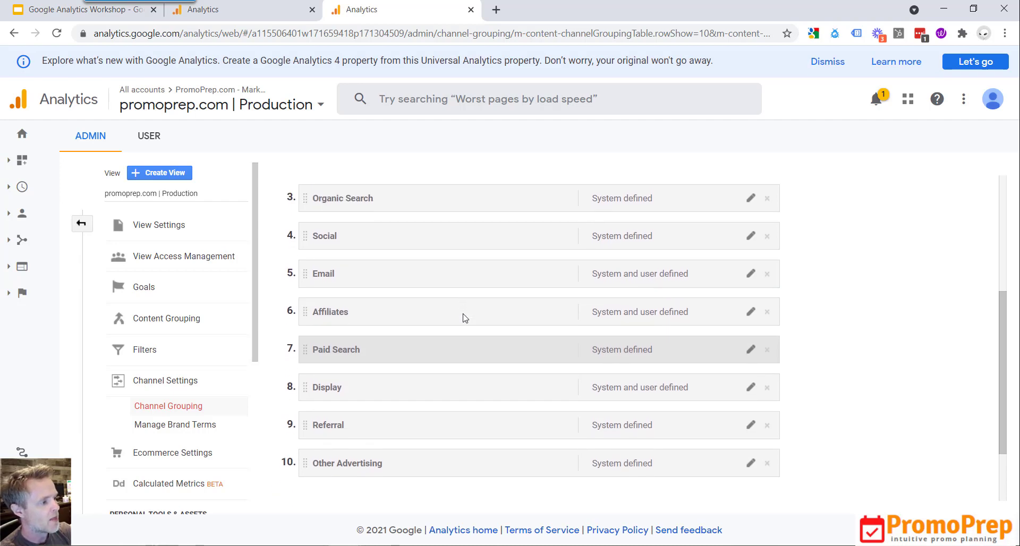
scroll(464, 317, "up", 4)
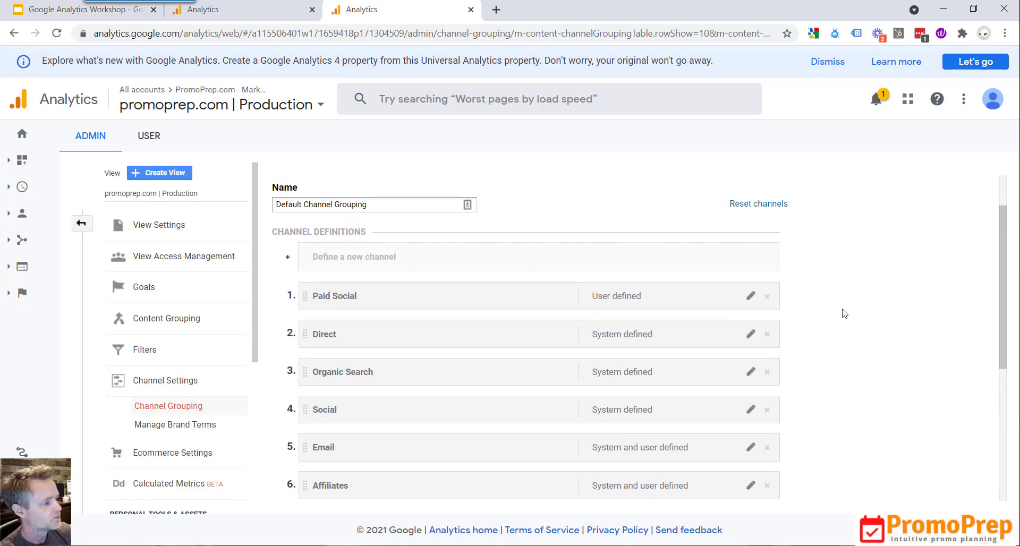
scroll(843, 314, "down", 2)
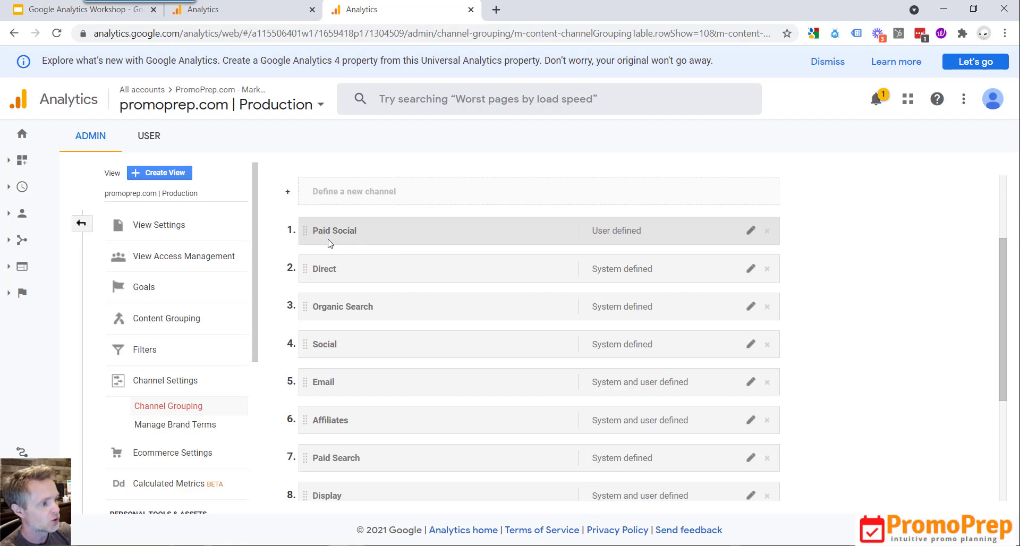
left_click_drag(305, 230, 352, 339)
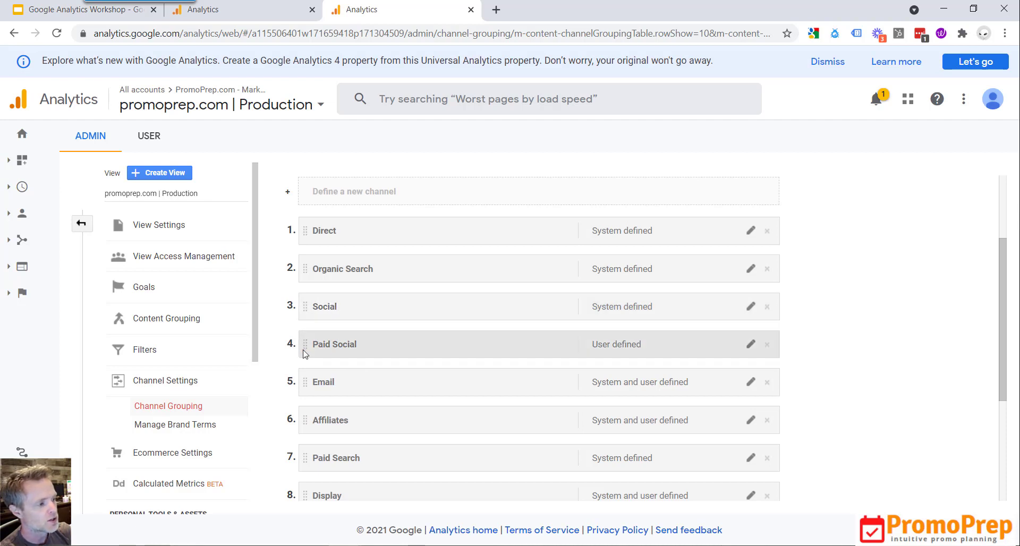
left_click_drag(304, 352, 306, 231)
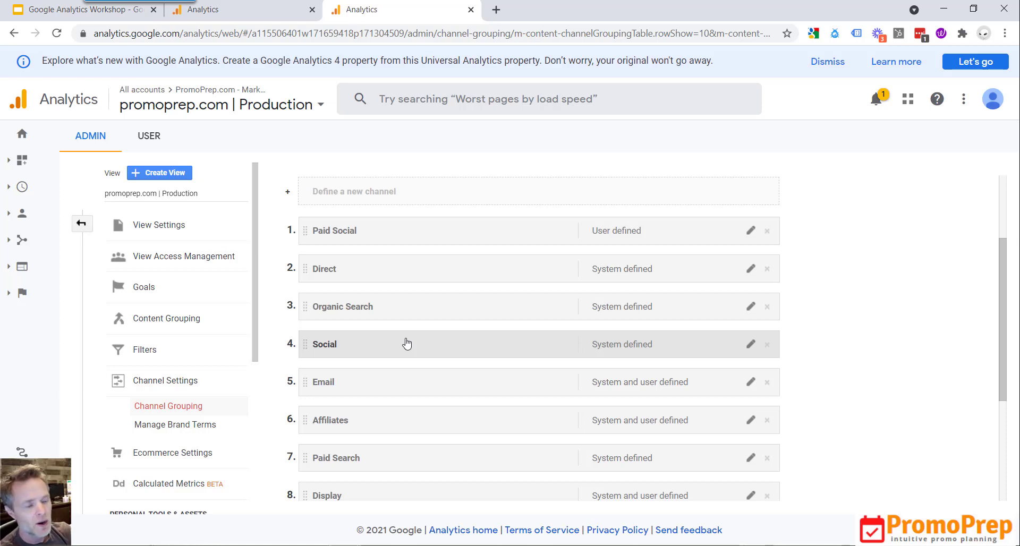
scroll(903, 348, "down", 4)
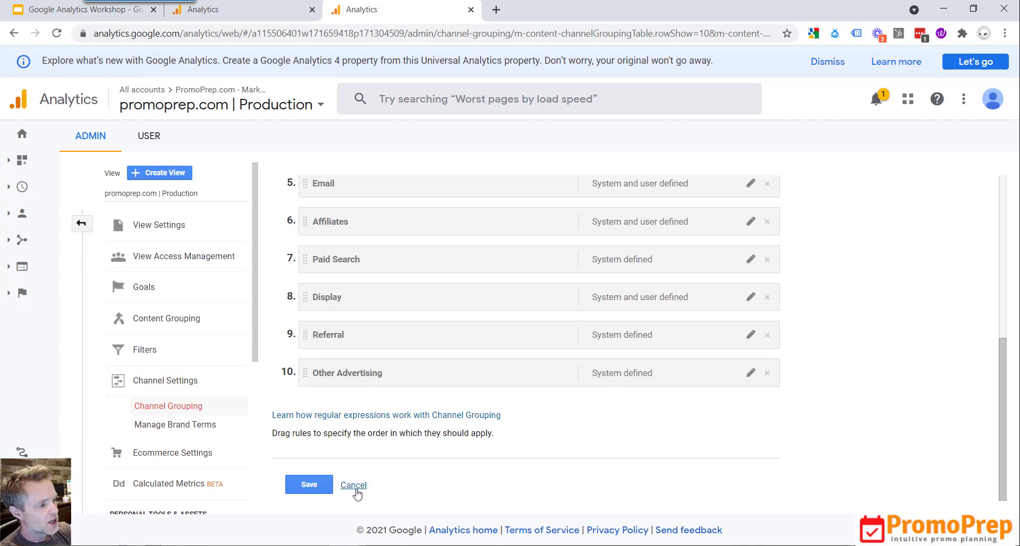
left_click(355, 491)
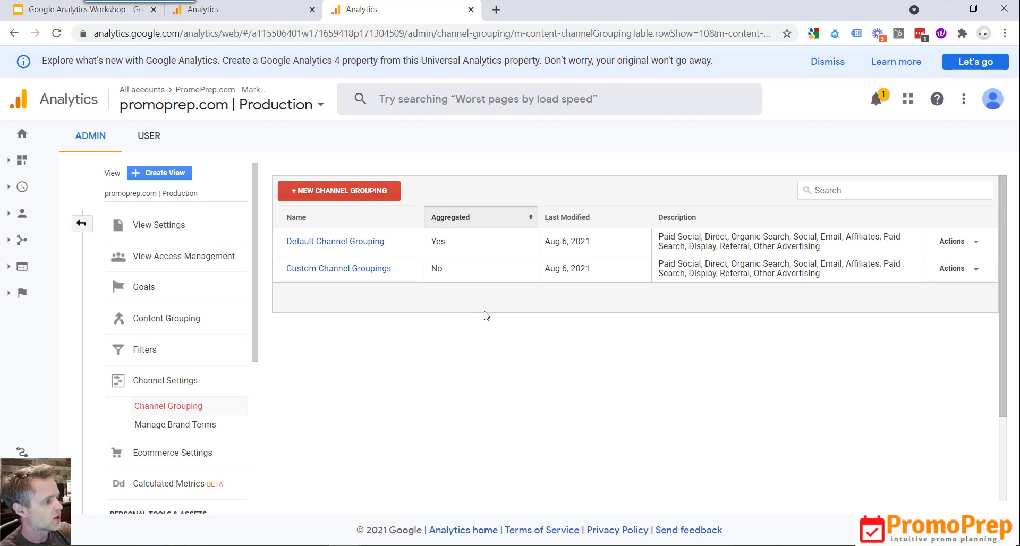
Make a copy of the Default Channel Grouping and name it "copy".
left_click(956, 241)
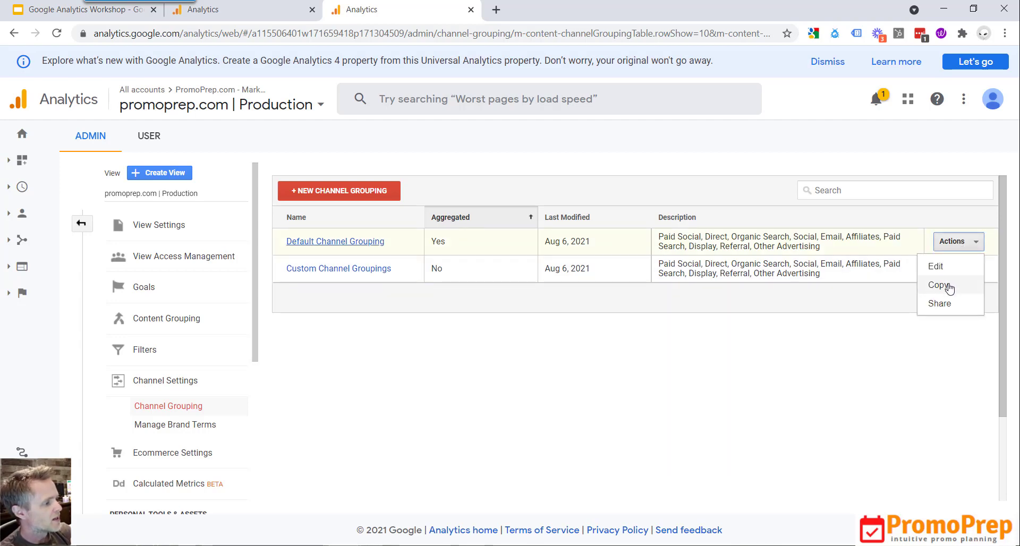
left_click(949, 288)
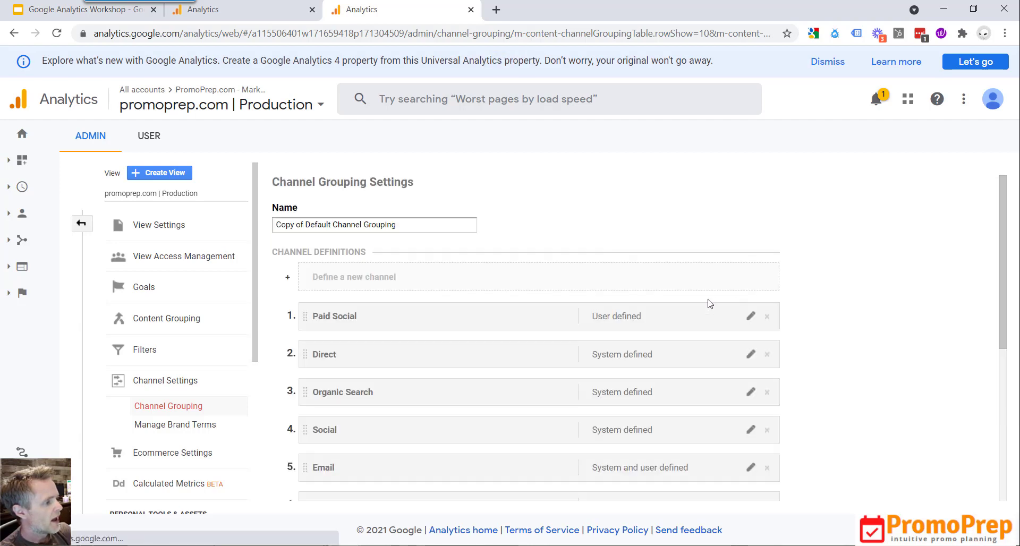
triple_click(334, 226)
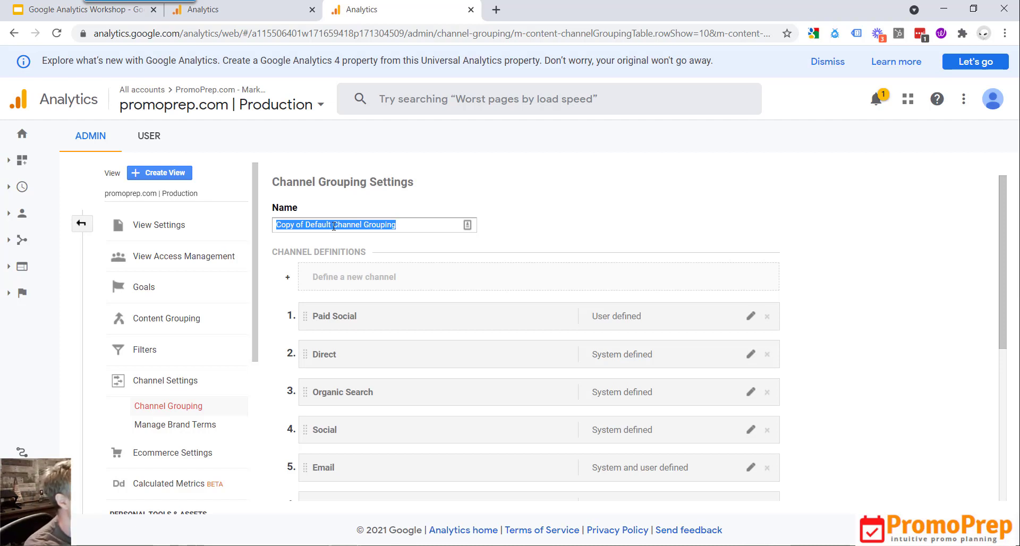
type("copy")
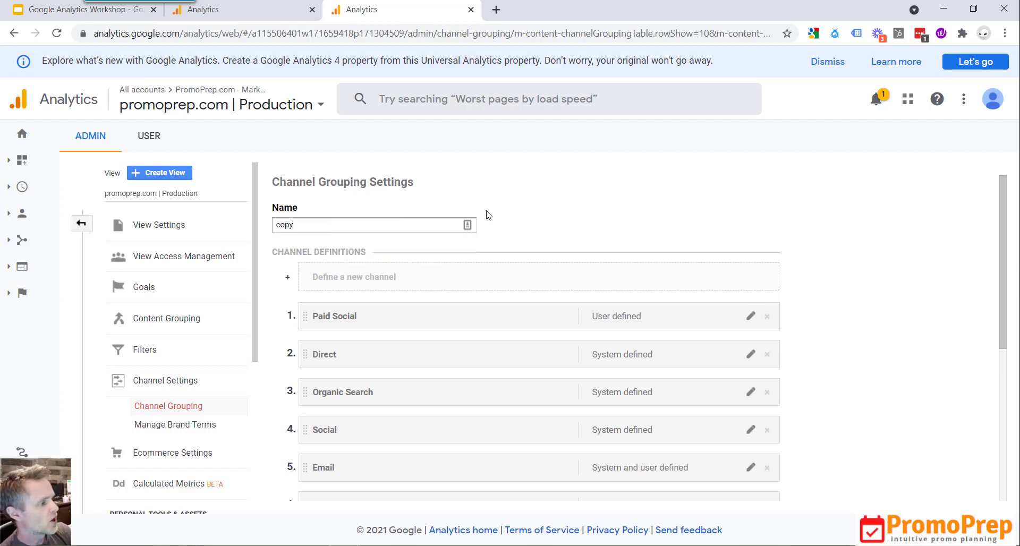
Change the Paid Social channel's second Medium contains rule to "Paidsocial" and finish editing the definition.
scroll(563, 209, "down", 3)
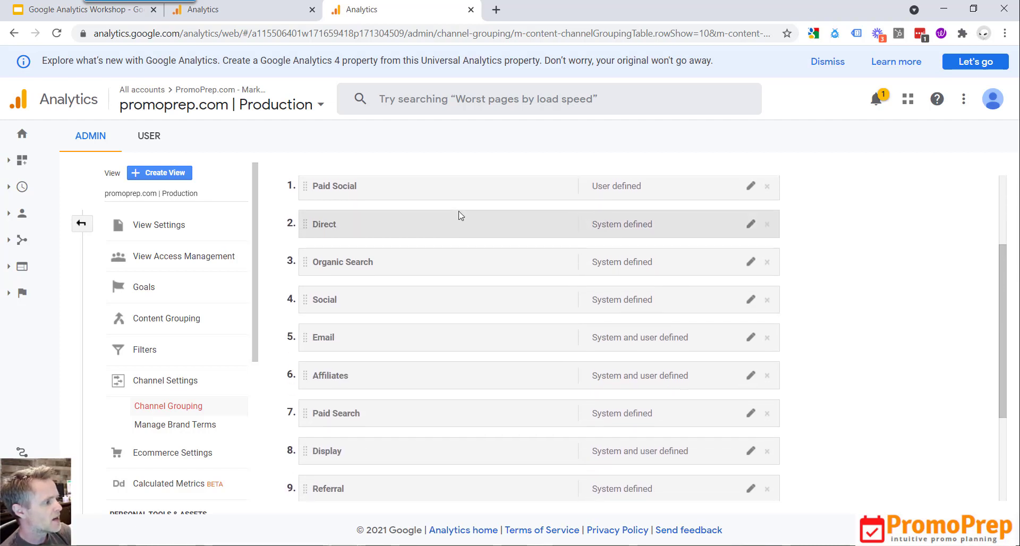
scroll(461, 215, "up", 1)
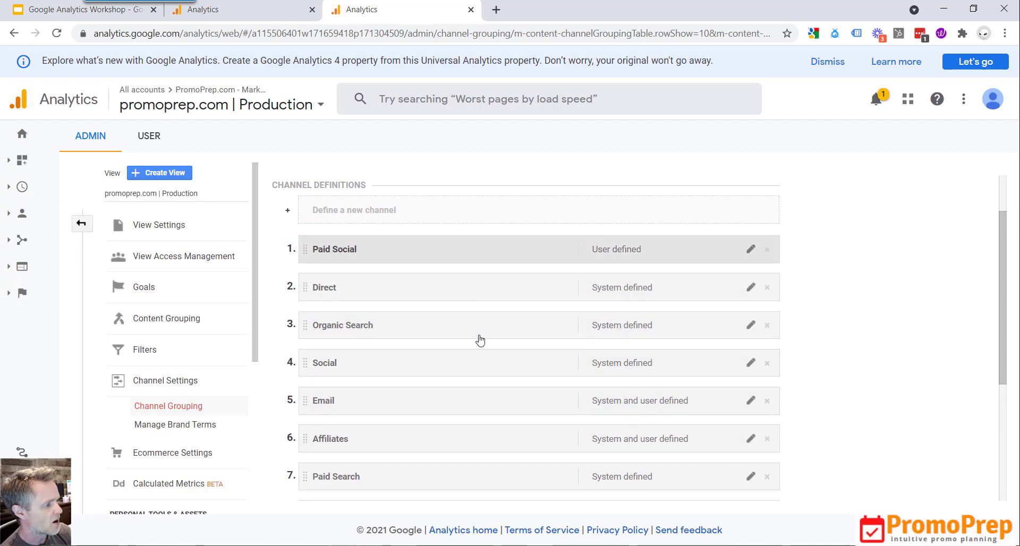
left_click(749, 252)
left_click(503, 345)
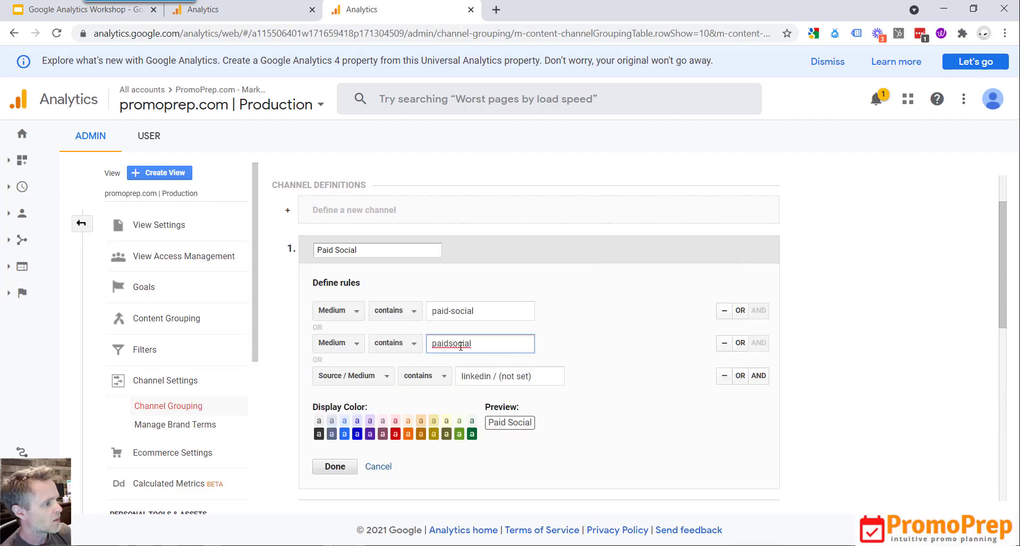
left_click(428, 345)
type("P")
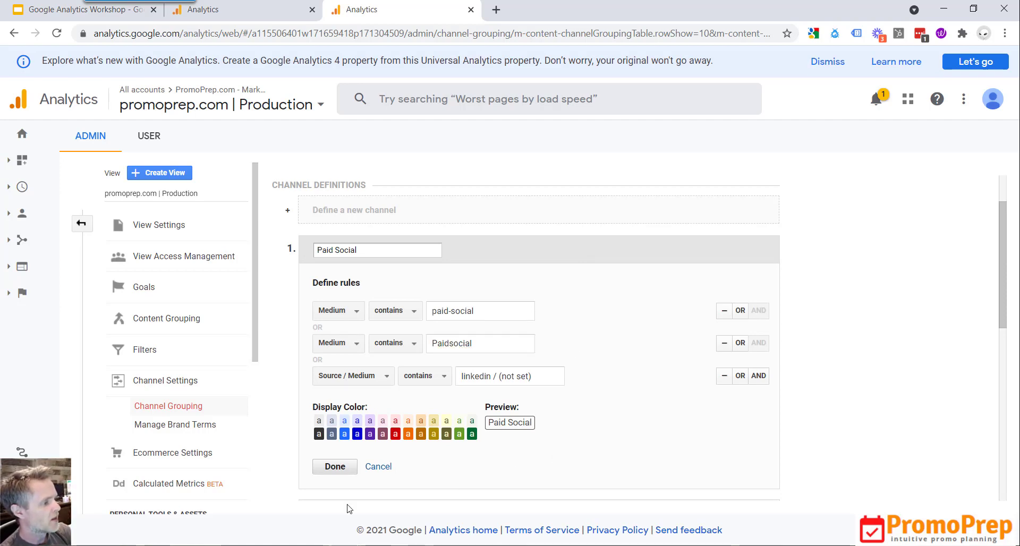
left_click(336, 467)
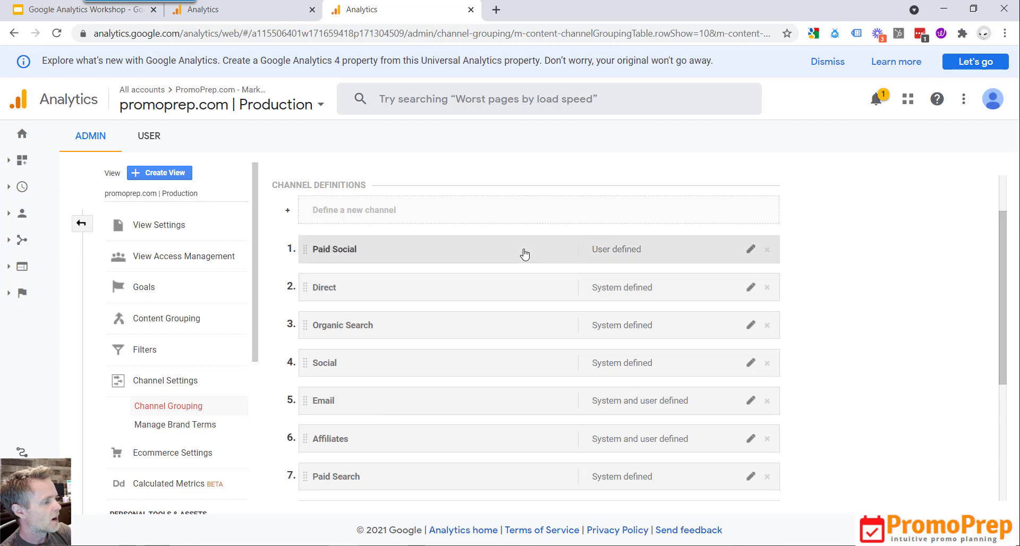
Save the "copy" channel grouping with its modified channel definitions.
scroll(360, 466, "down", 2)
scroll(360, 467, "down", 3)
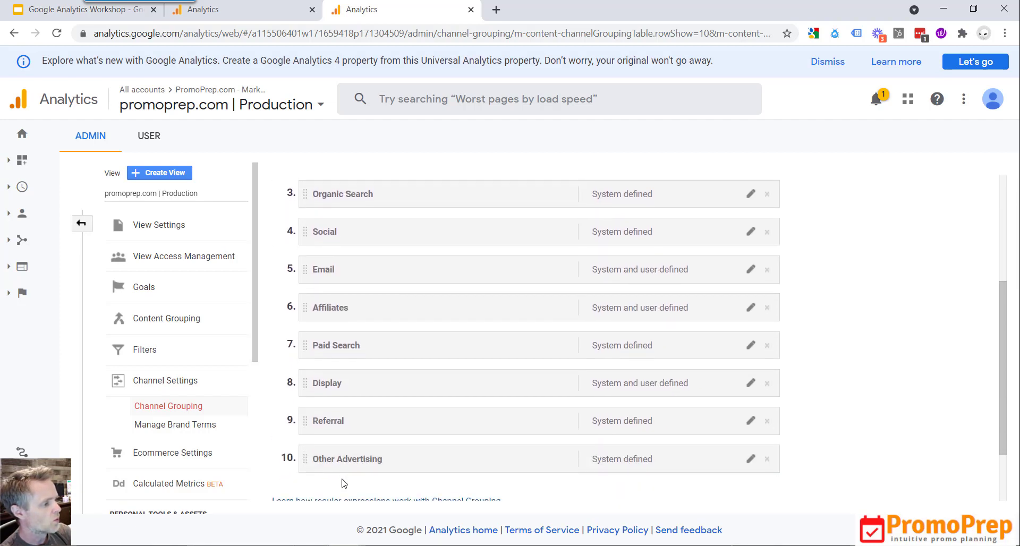
left_click(309, 485)
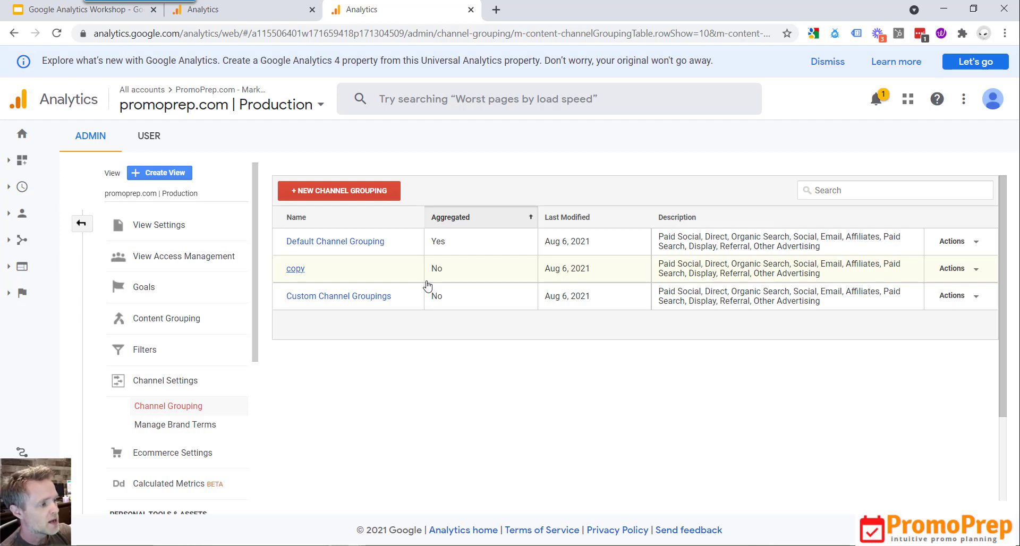
Switch to the Google Merchandise Store's 1 Master View and open the Channels report under Acquisition's All Traffic reports.
left_click(267, 17)
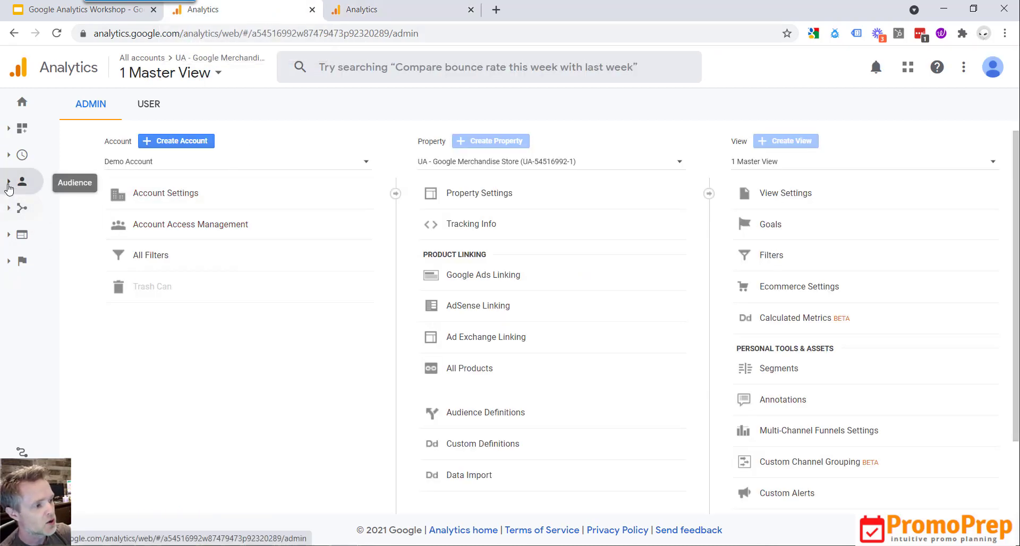
left_click(6, 183)
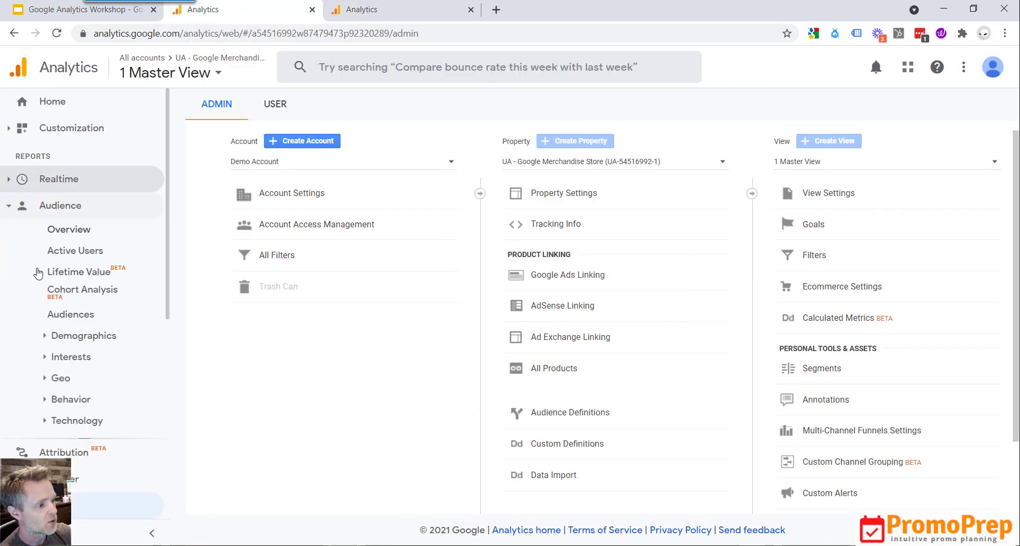
left_click(8, 207)
left_click(11, 238)
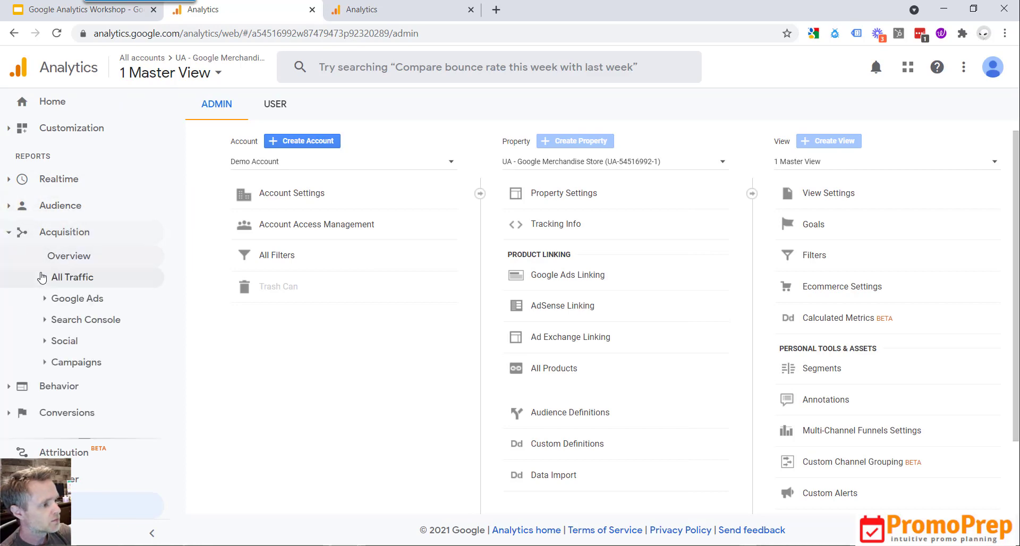
left_click(67, 277)
left_click(88, 300)
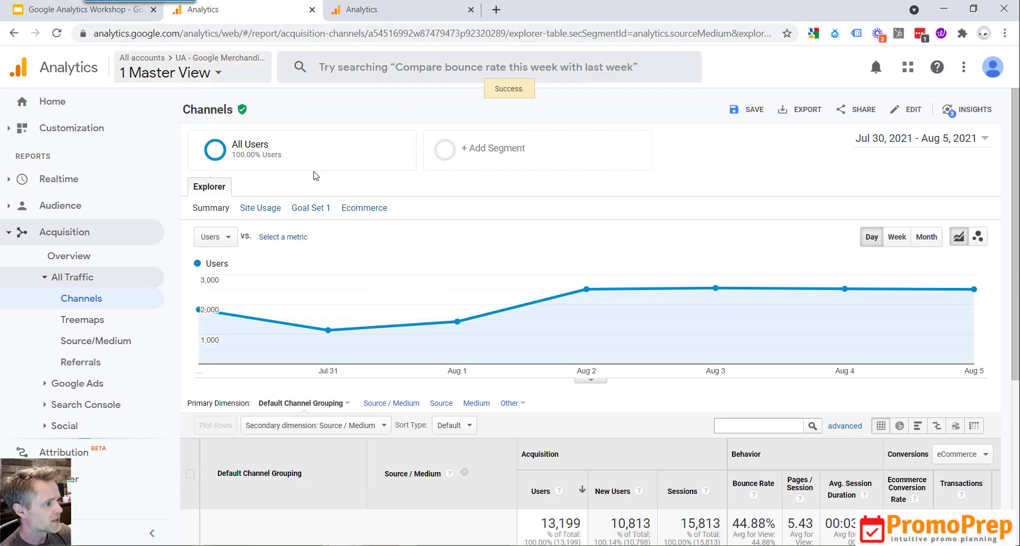
Set the Channels report's primary dimension to Default Channel Grouping with Brand & Generic Paid Search and review the channel rows.
scroll(337, 307, "down", 2)
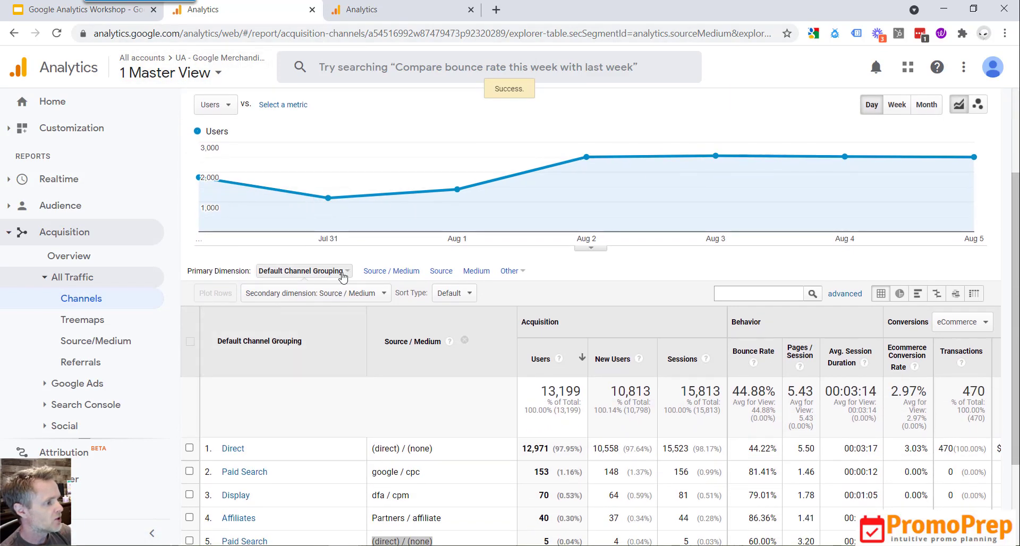
left_click(266, 272)
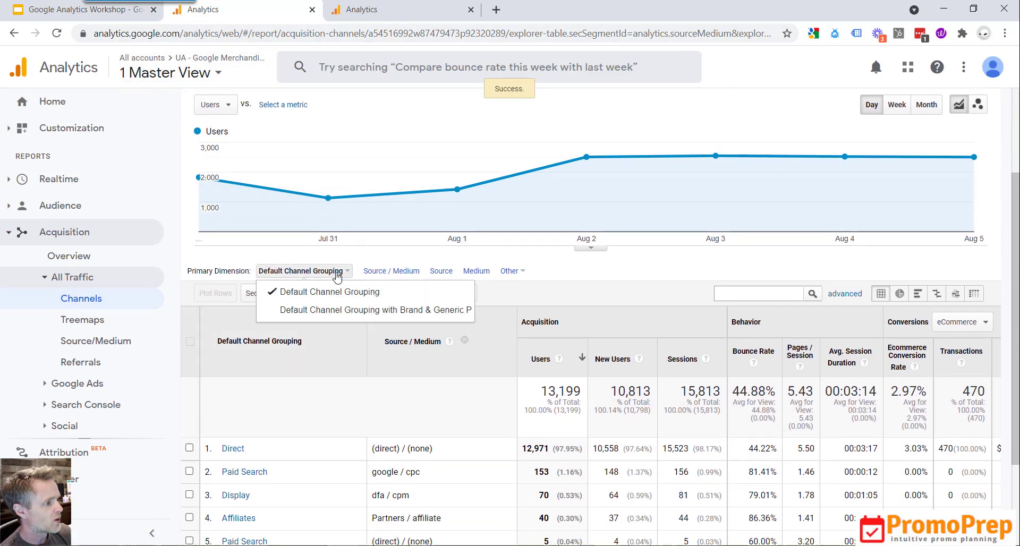
left_click(319, 310)
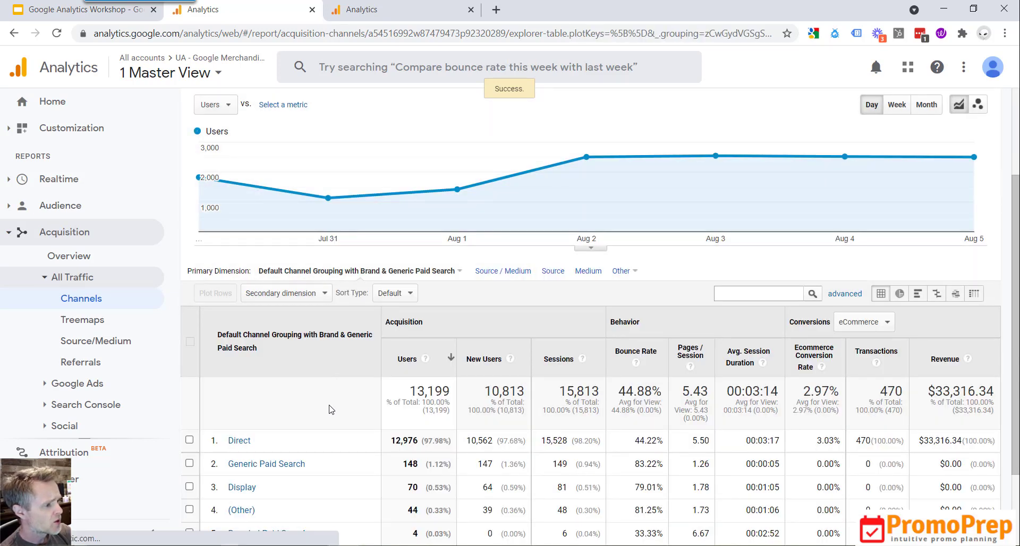
scroll(331, 409, "down", 3)
scroll(258, 316, "up", 2)
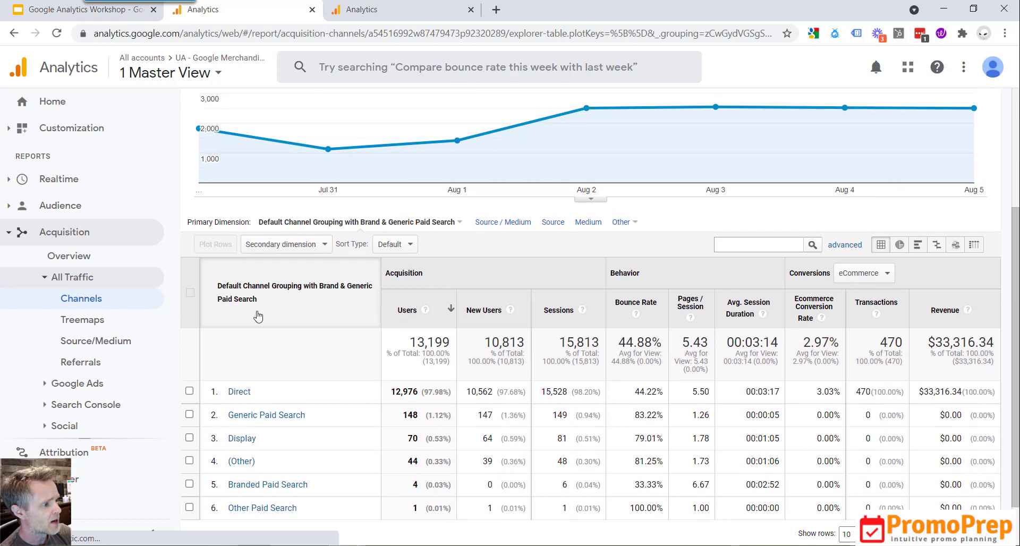
scroll(296, 319, "down", 1)
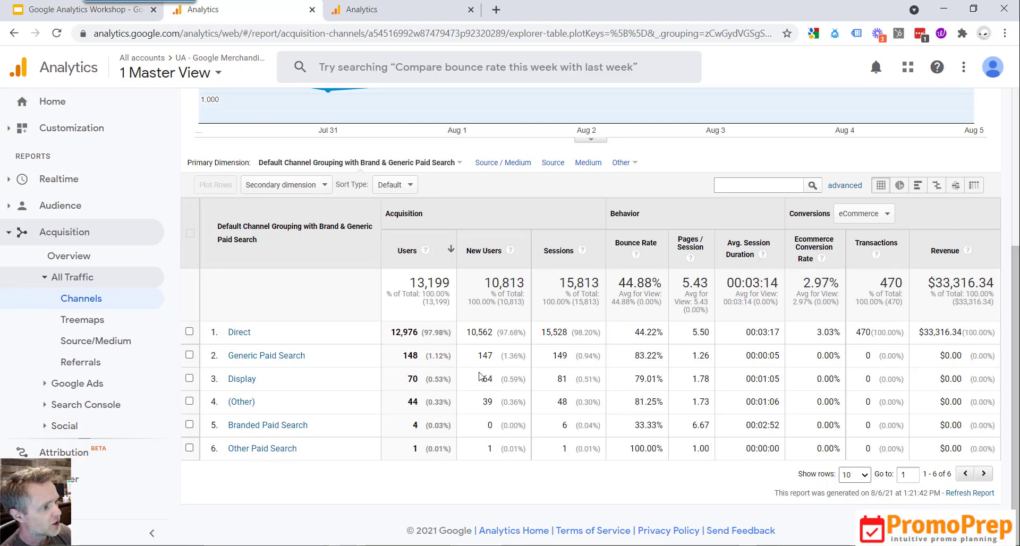
Return to the promoprep.com Production view, open the Default Channel Grouping, and review its ordered channel definitions.
left_click(389, 14)
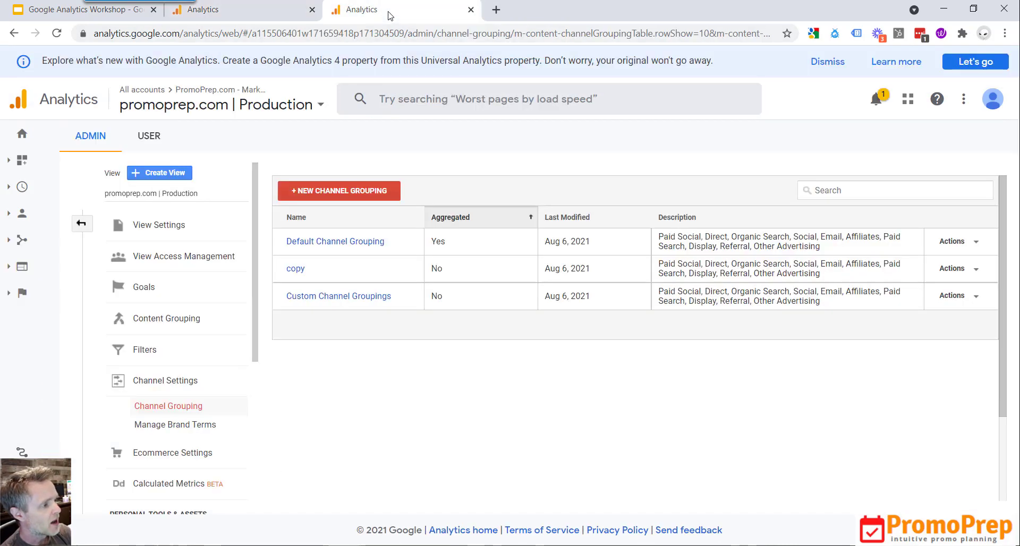
left_click(335, 243)
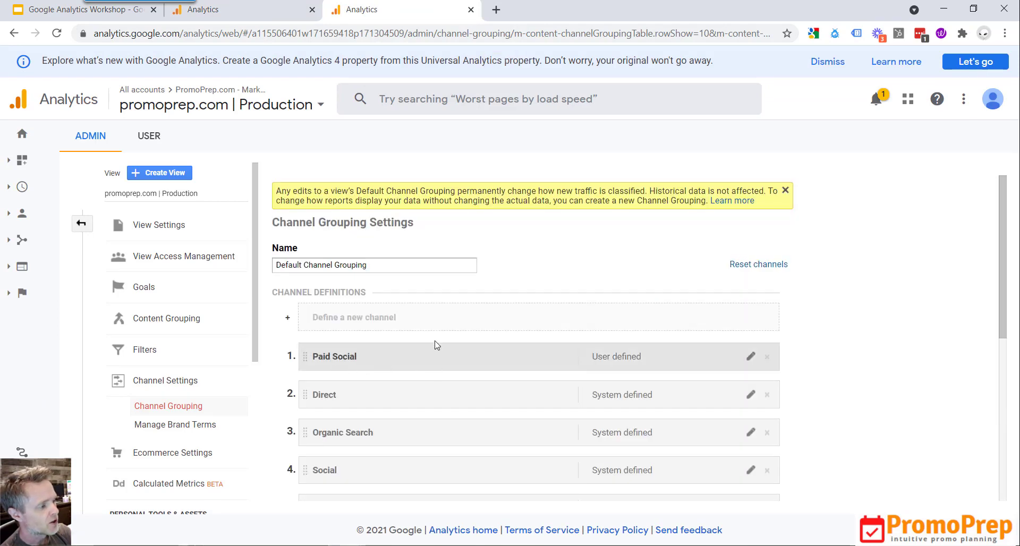
scroll(540, 369, "down", 1)
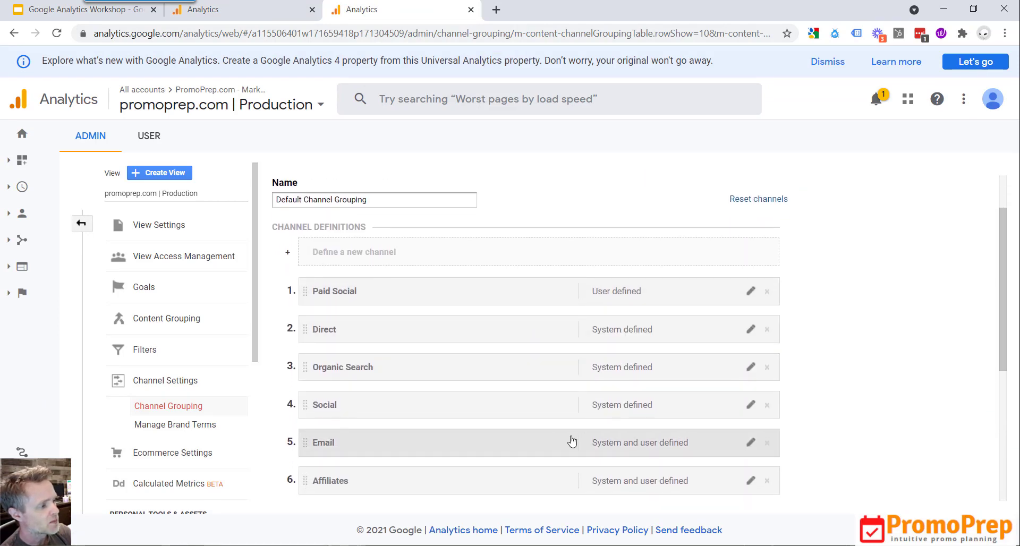
scroll(399, 481, "down", 3)
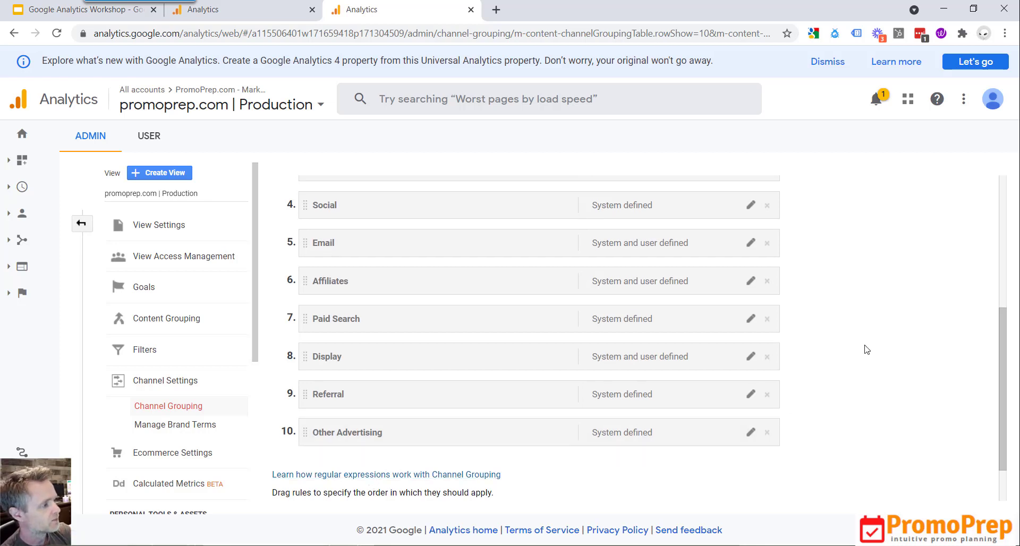
scroll(759, 340, "up", 3)
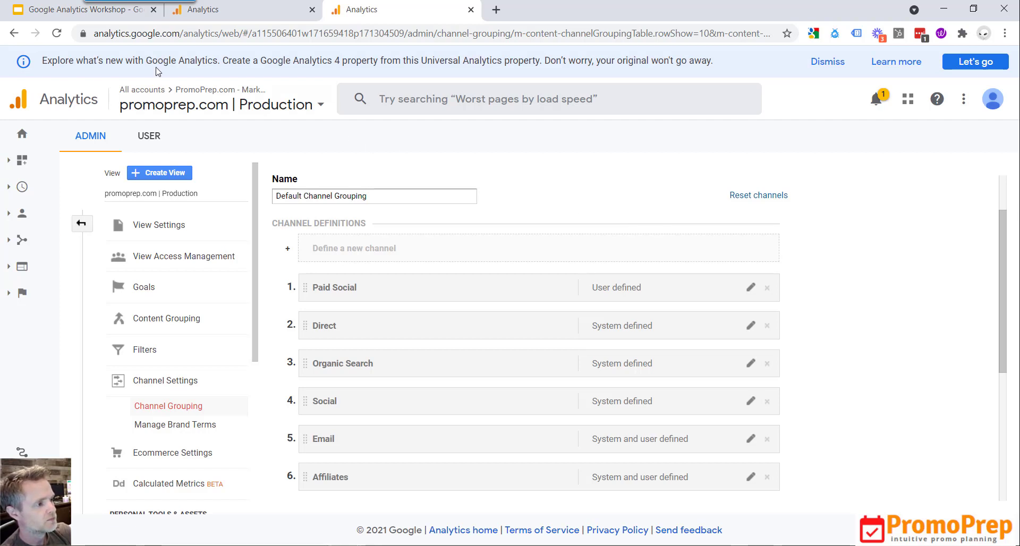
Switch to the Google Analytics Workshop deck in Google Slides, present from the Workshop Time slide, and advance to the attribution model definition.
left_click(59, 12)
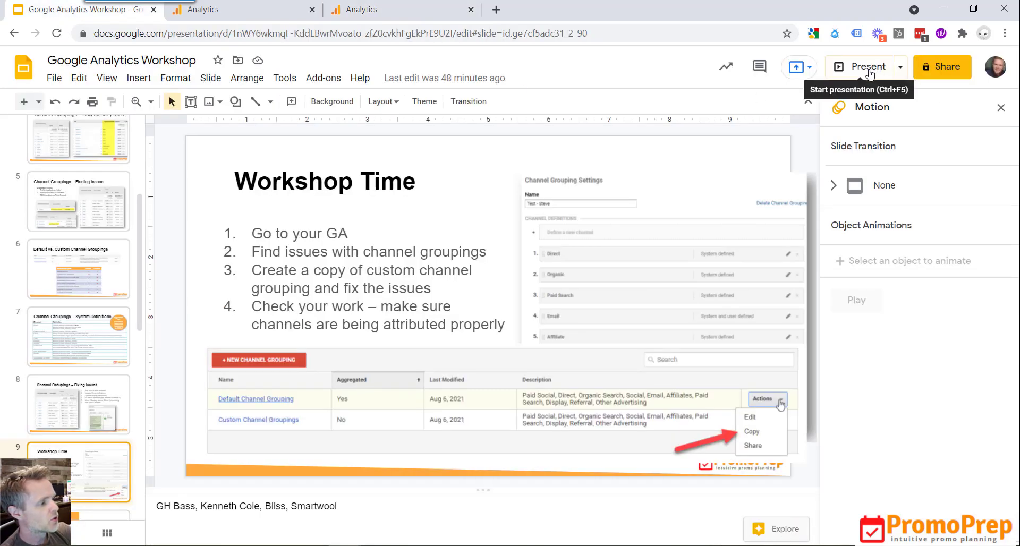
left_click(855, 75)
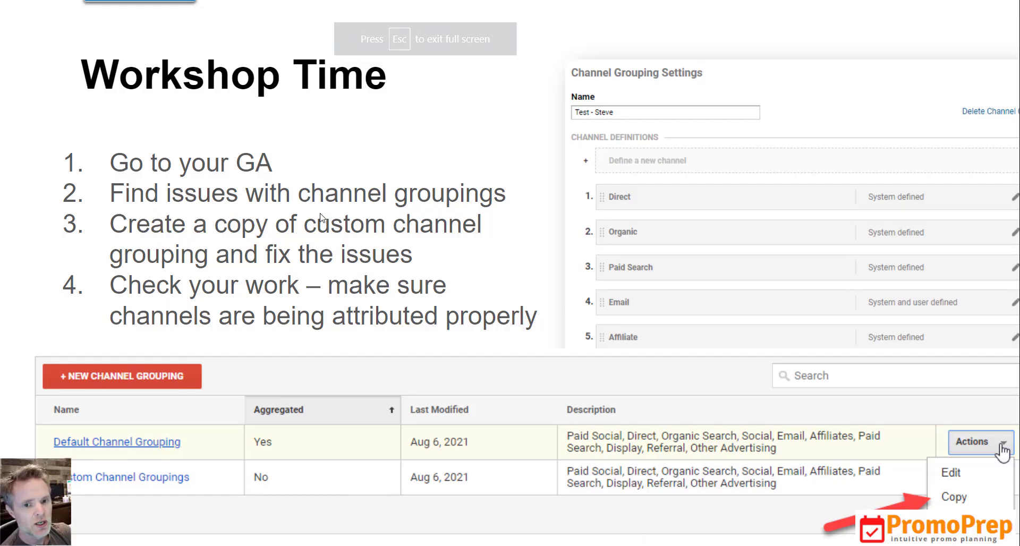
left_click(332, 283)
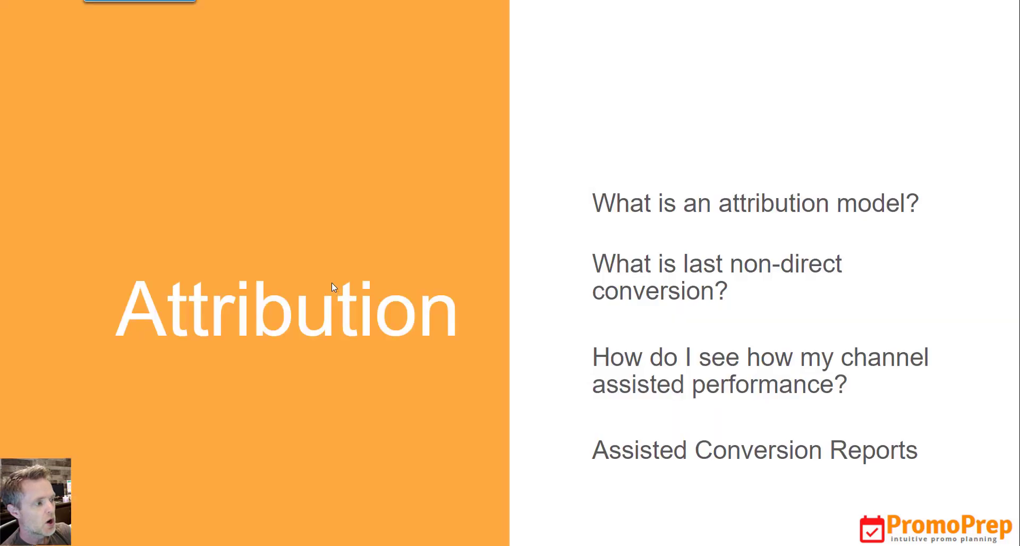
left_click(331, 284)
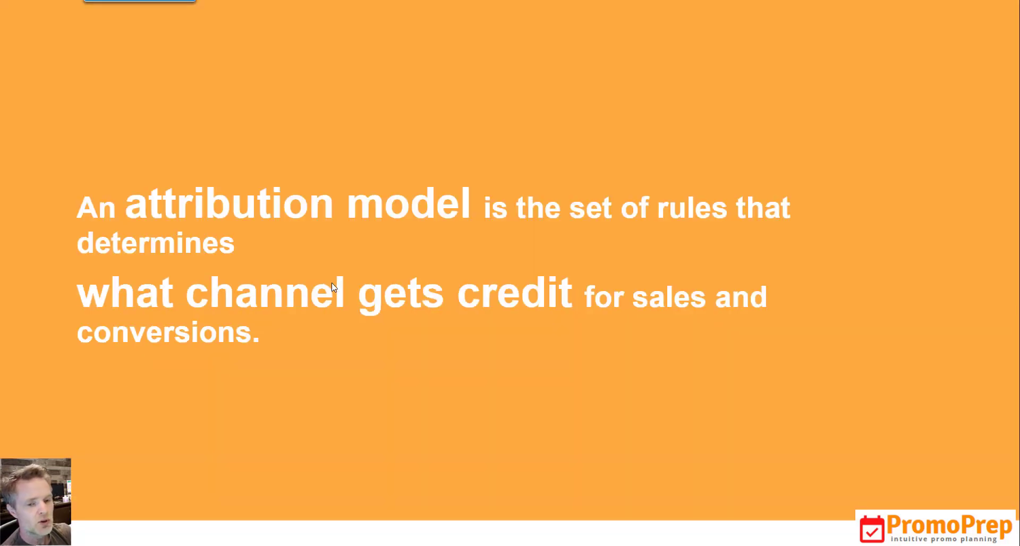